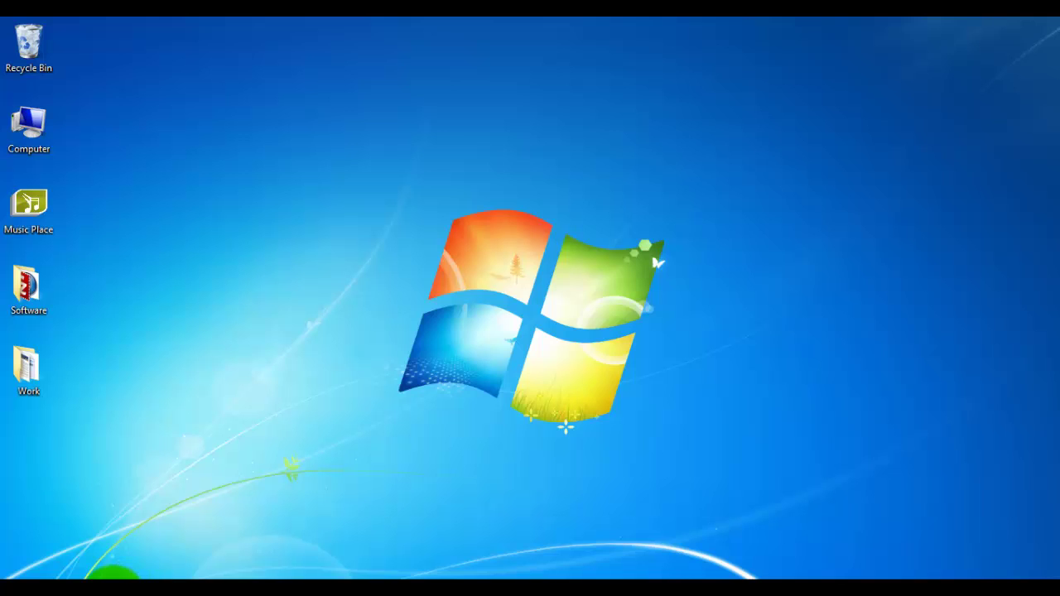
Step: Launch Internet Explorer from the taskbar so the Google home page loads
click(114, 578)
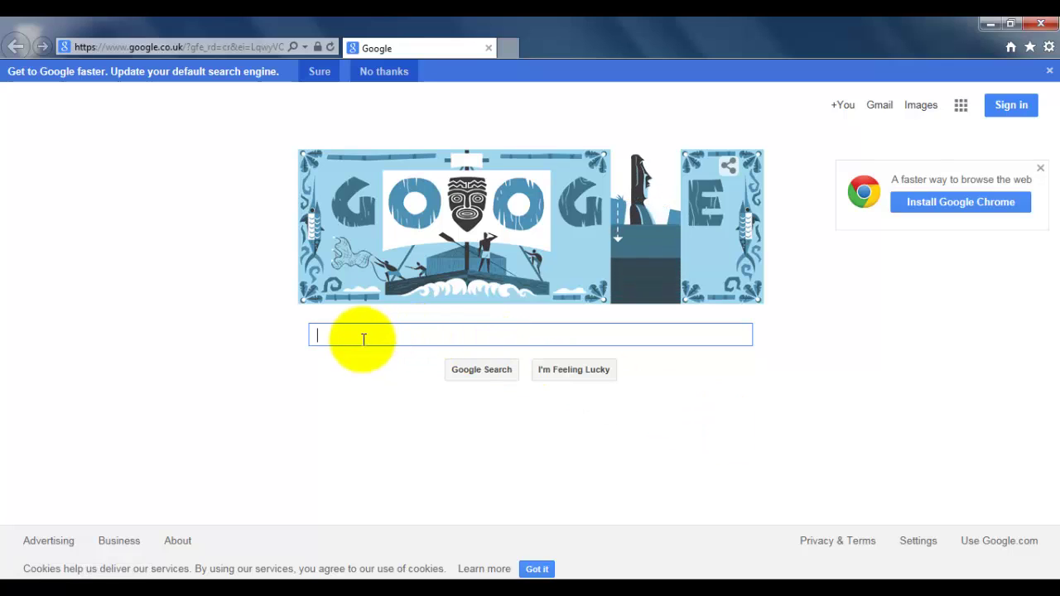
Step: Search Google for 'outlook' and open the Outlook.com result
text(o)
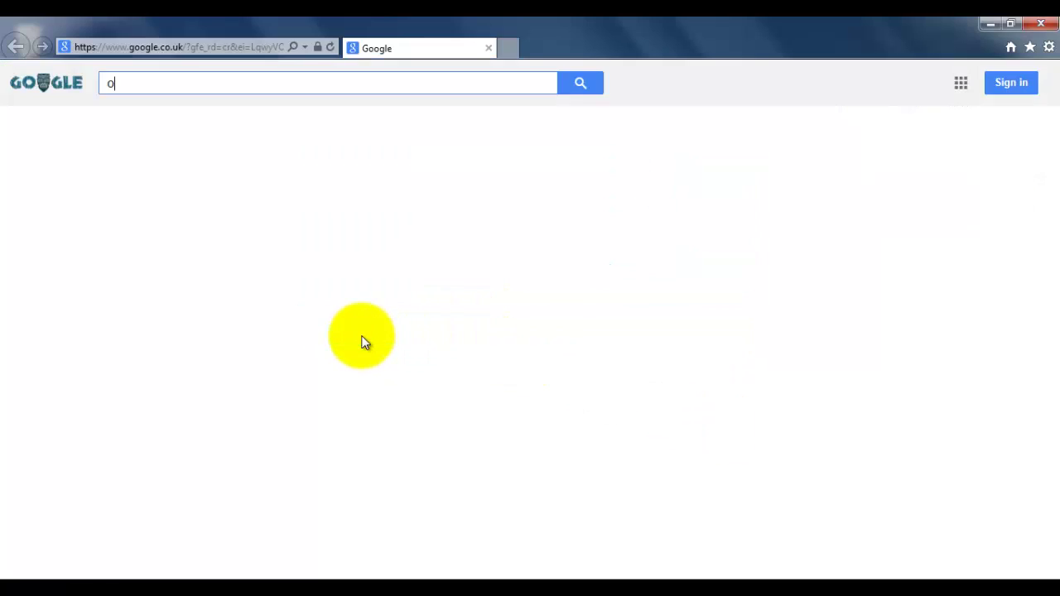
text(utlook)
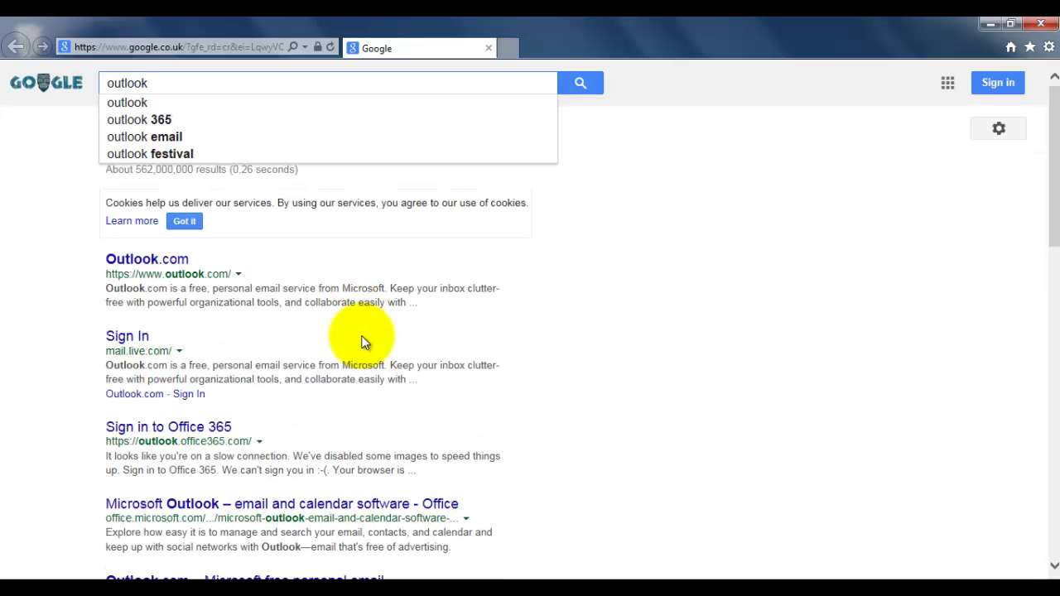
click(178, 261)
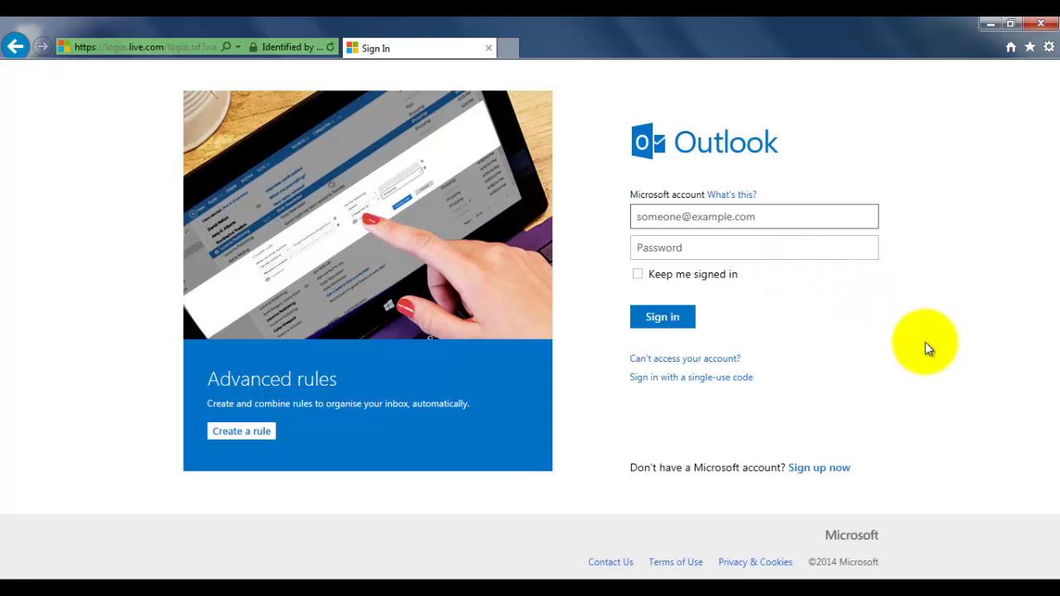
Step: Follow the 'Sign up now' link to reach the Microsoft 'Create an account' form
click(818, 469)
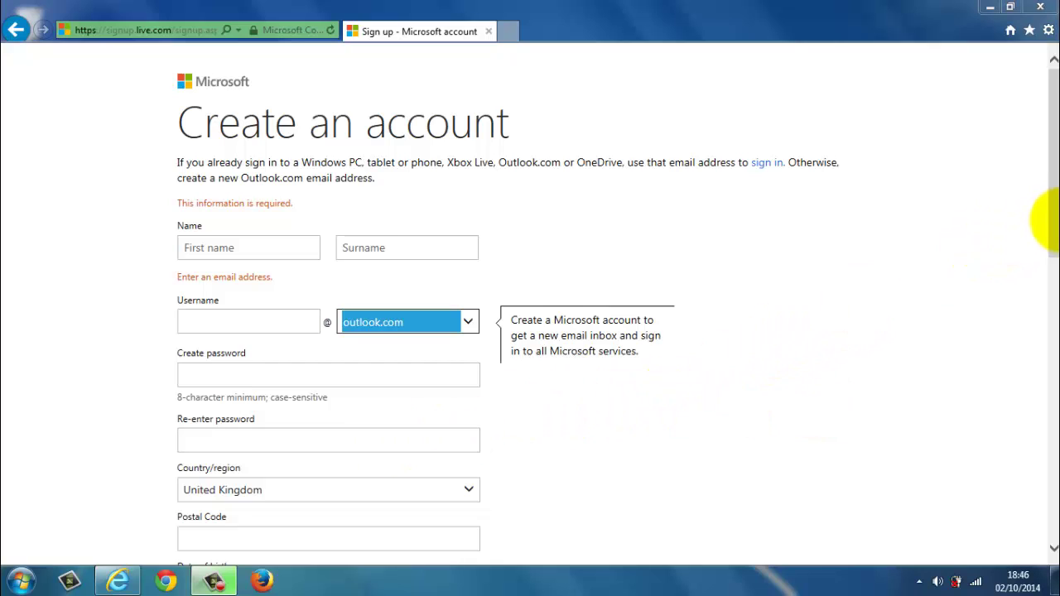
drag(1054, 194, 1055, 386)
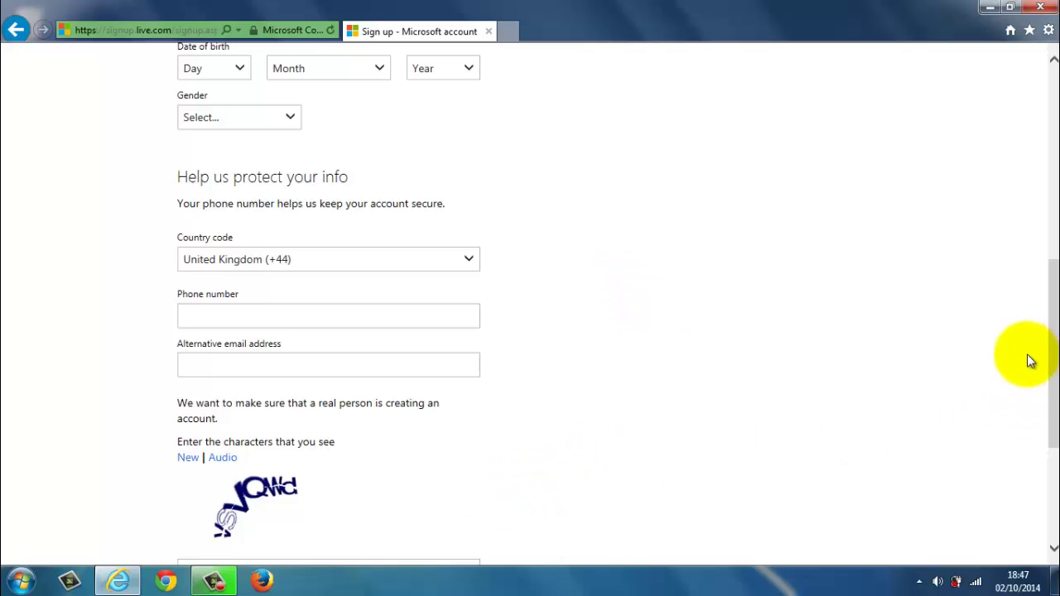
drag(1050, 335, 1042, 408)
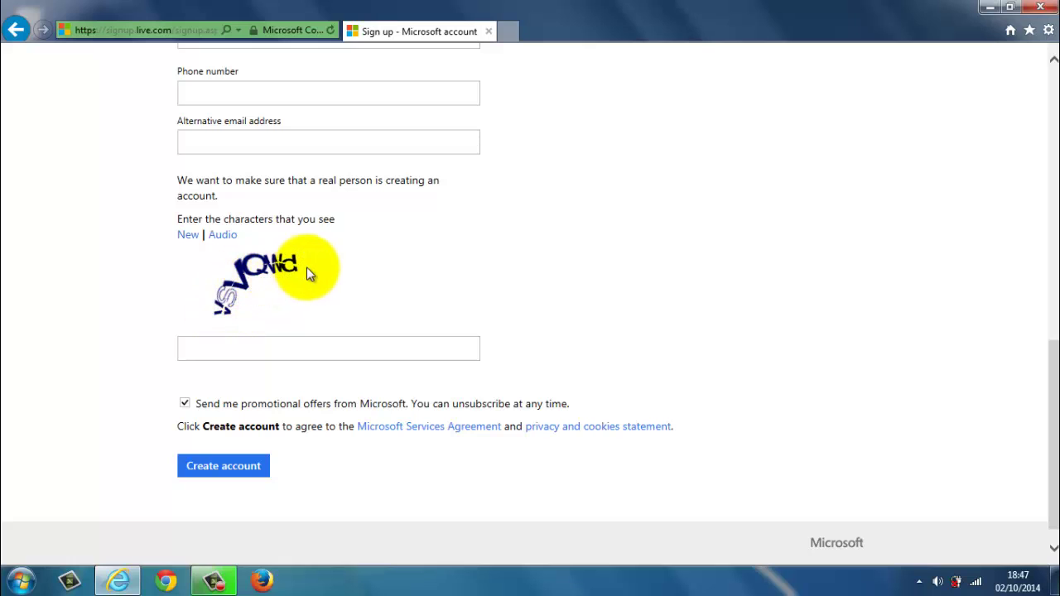
drag(1051, 409, 1052, 132)
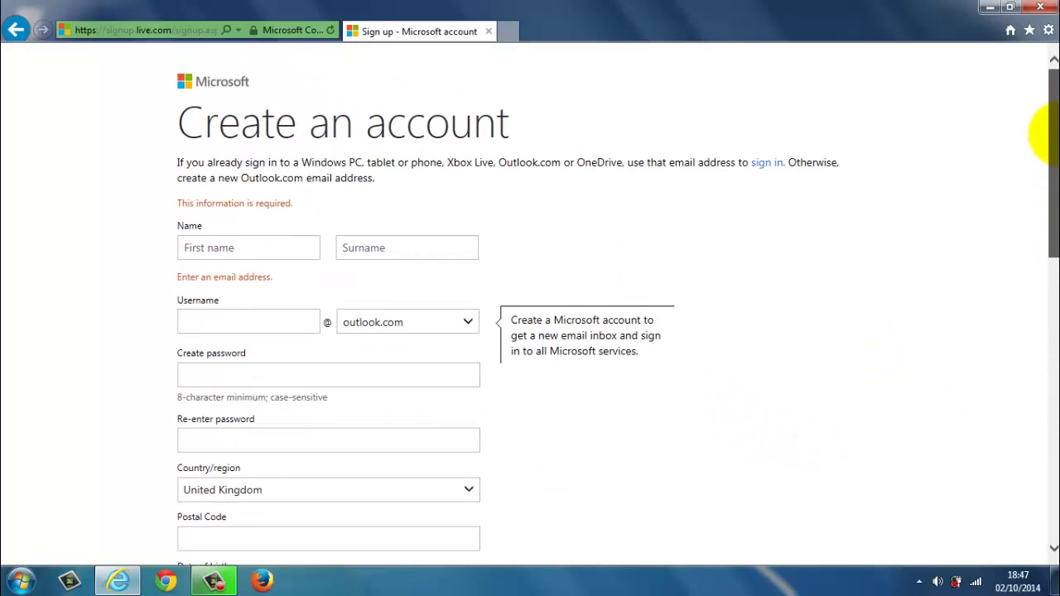
Step: Enter the new user's first name and surname, and choose an available outlook.com username
click(210, 246)
key(Tab)
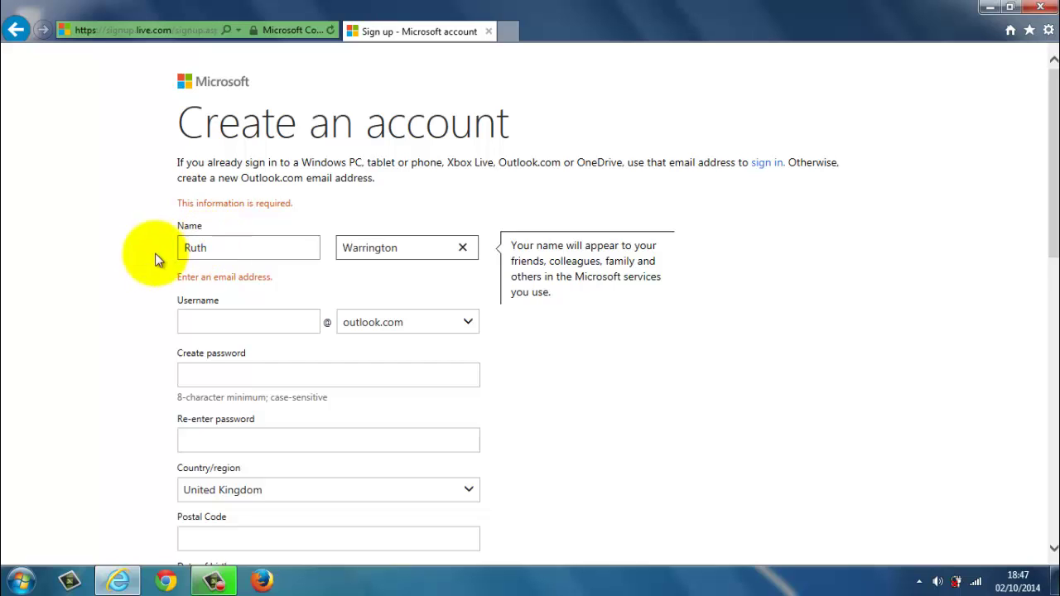
click(239, 324)
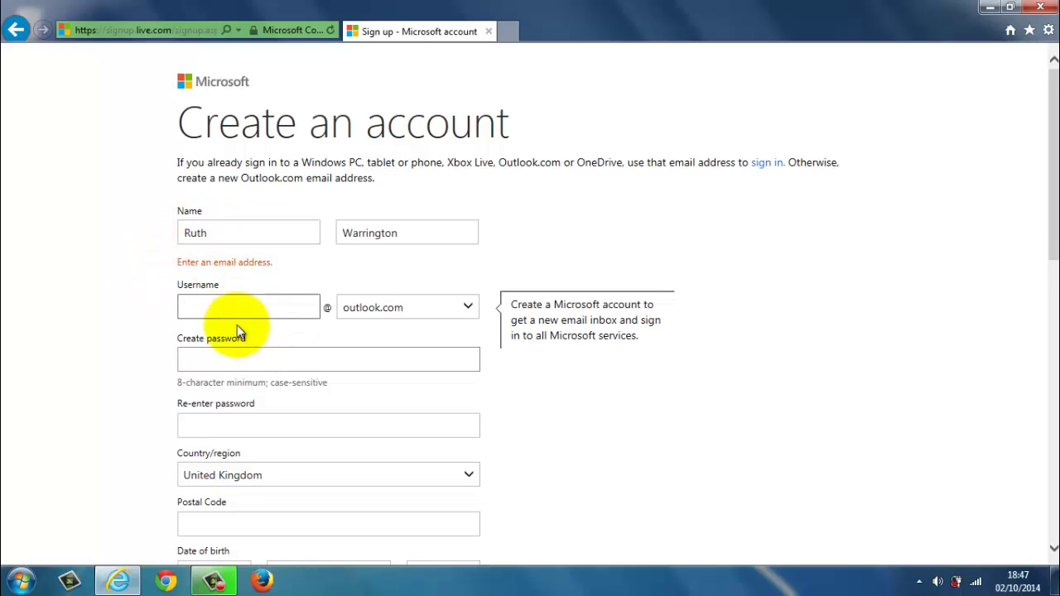
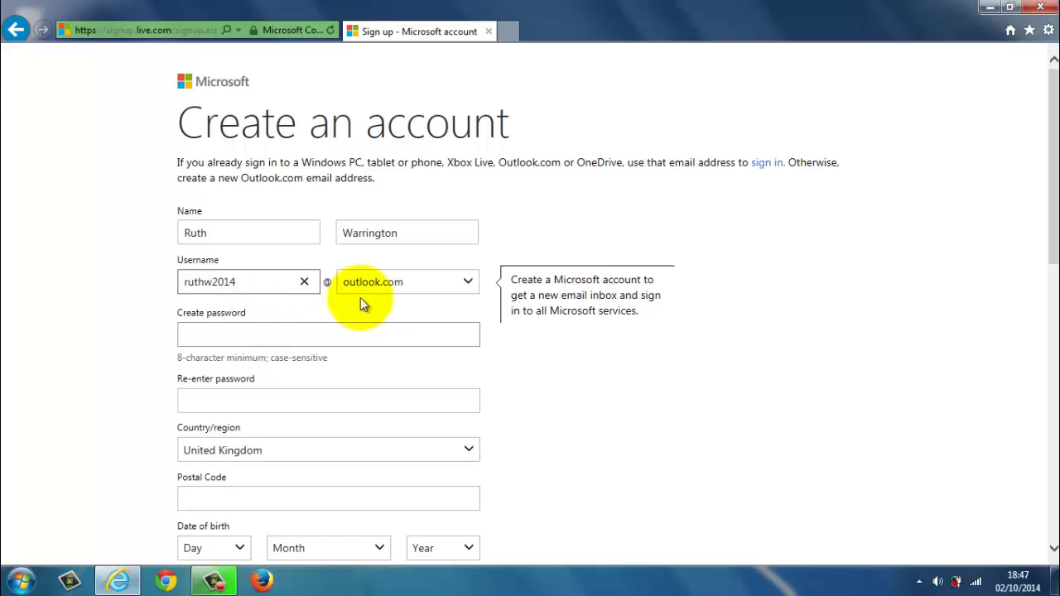
click(207, 334)
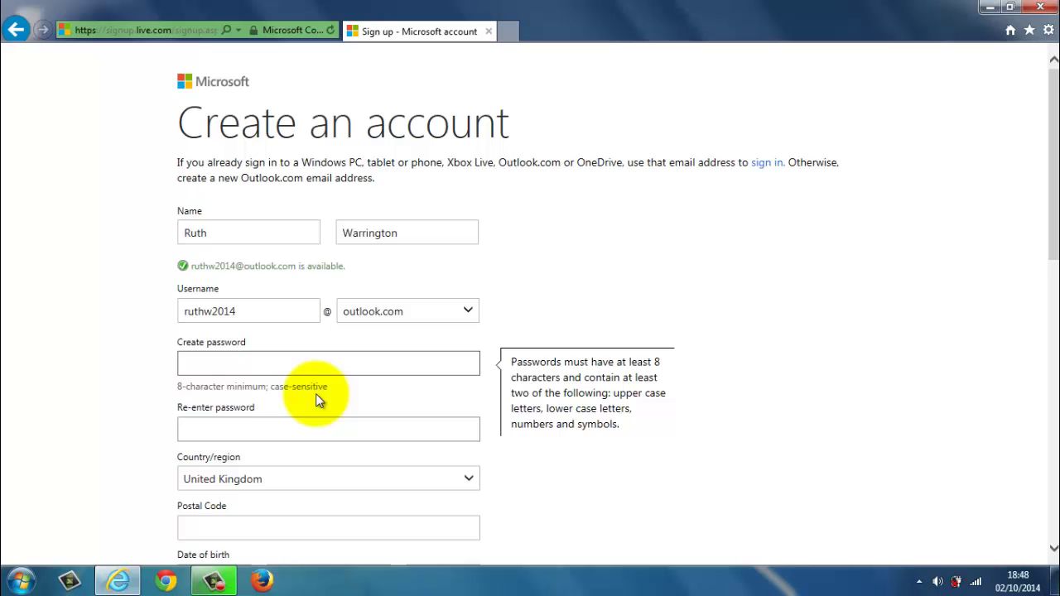
Step: Type the account password into both password fields
click(249, 428)
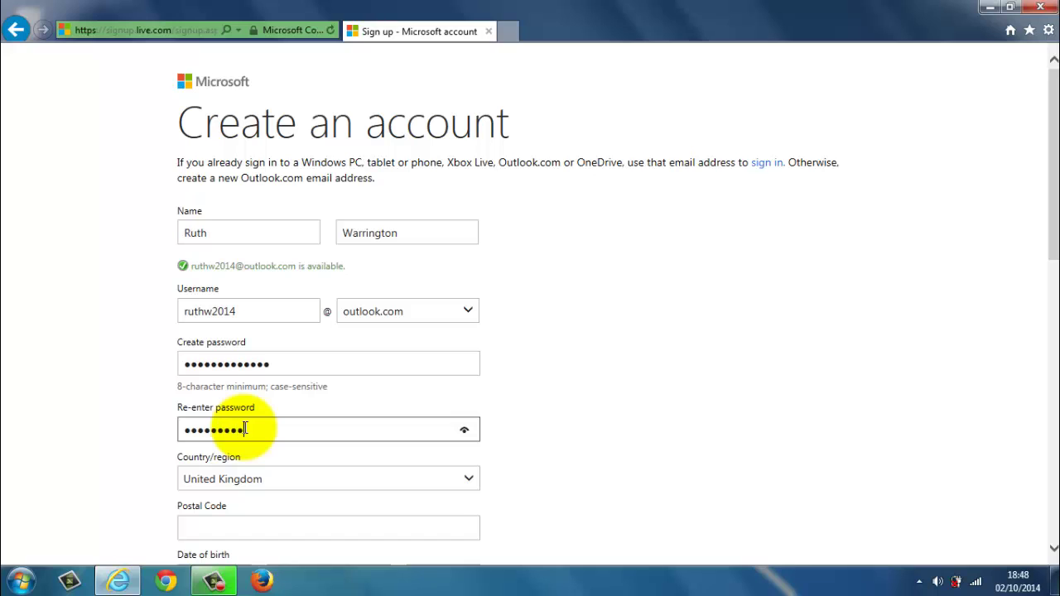
Step: Keep United Kingdom as the country/region and fill in the postal code
scroll(589, 418, down, 2)
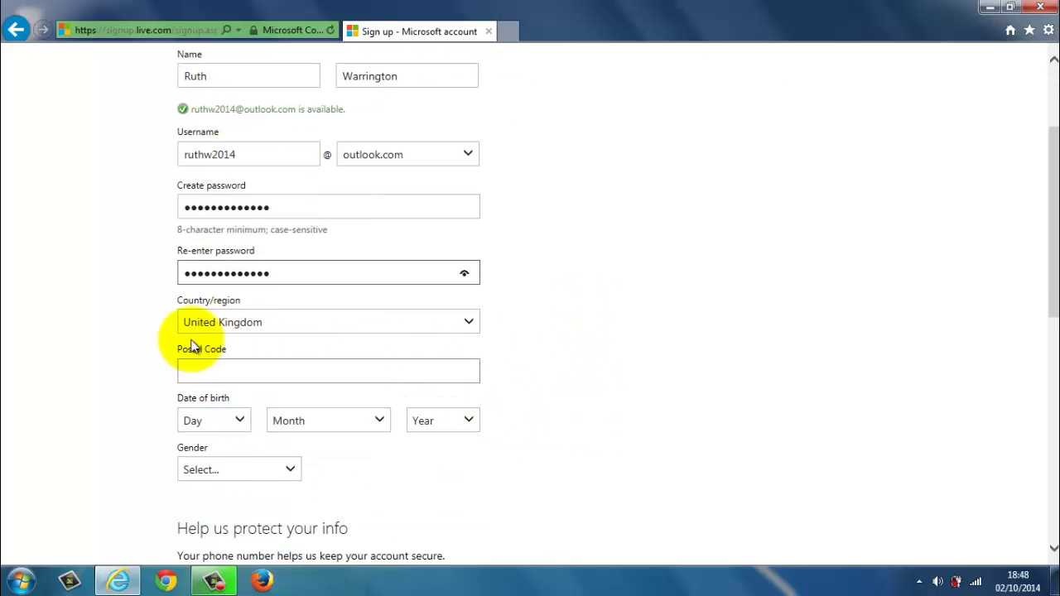
click(468, 323)
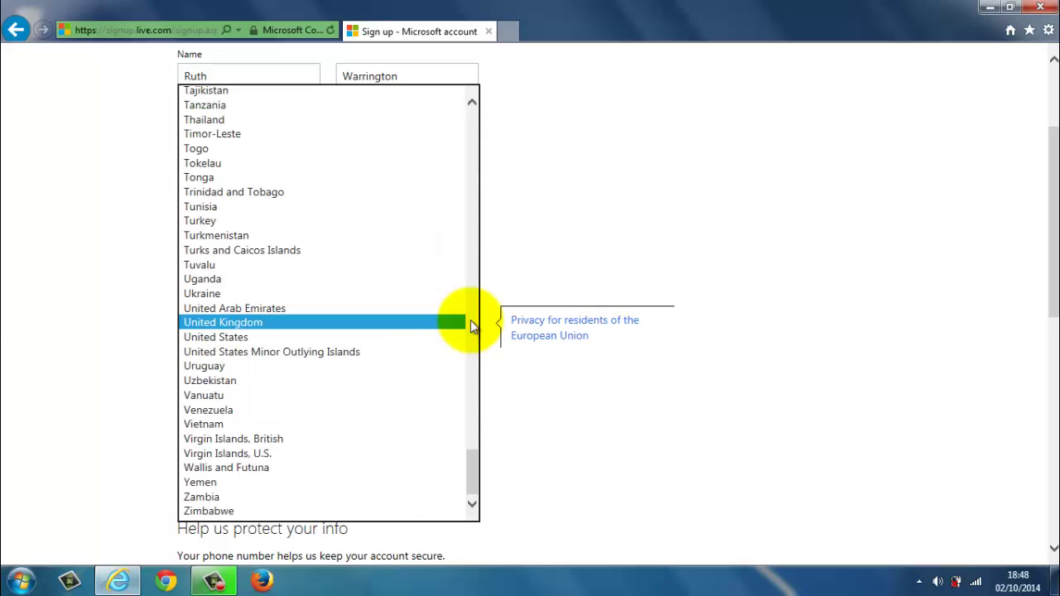
click(397, 322)
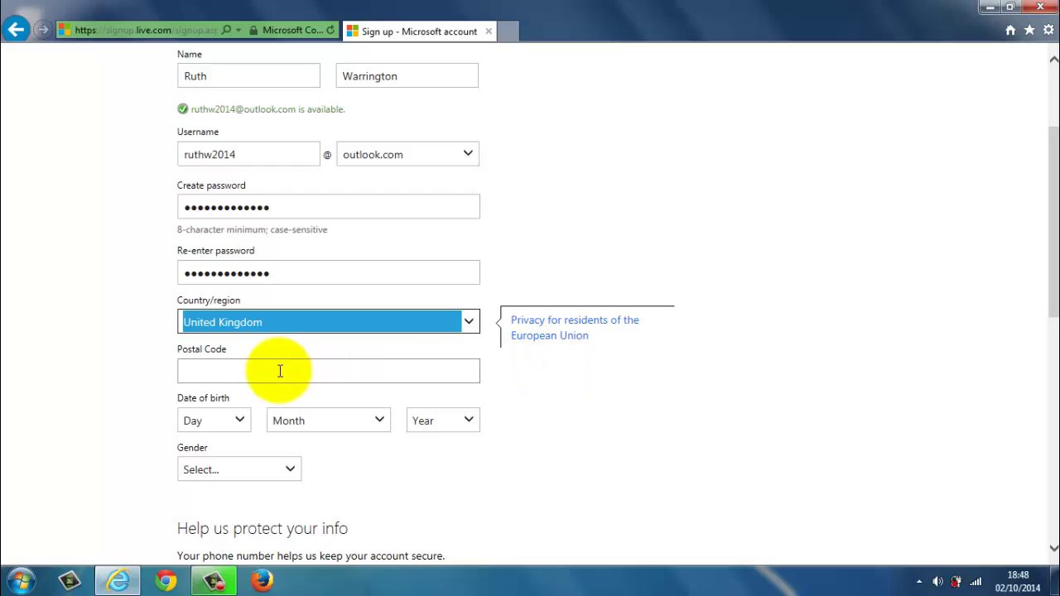
click(240, 371)
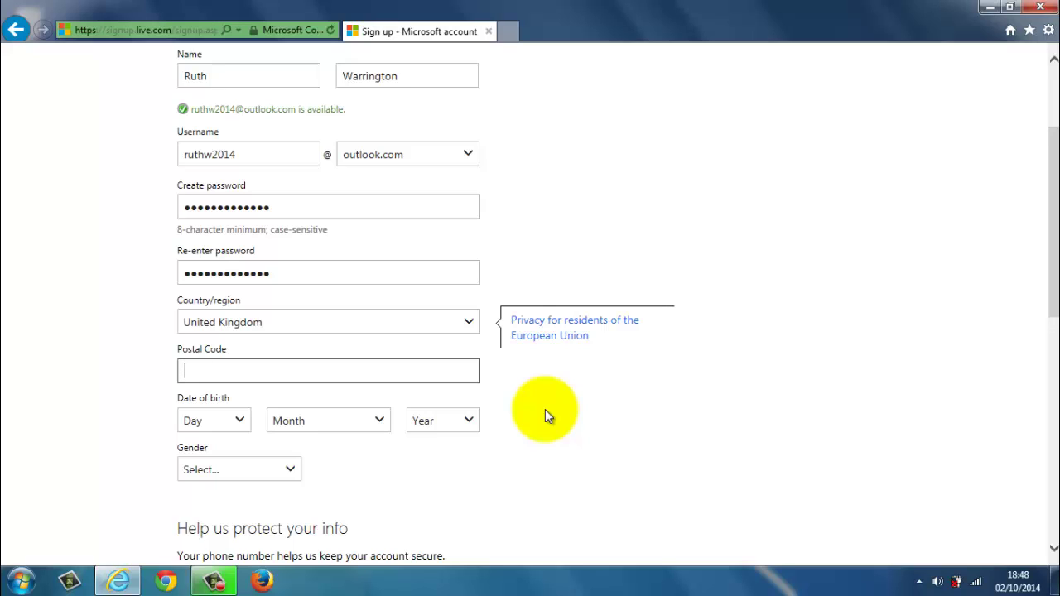
text(SE13 8YT)
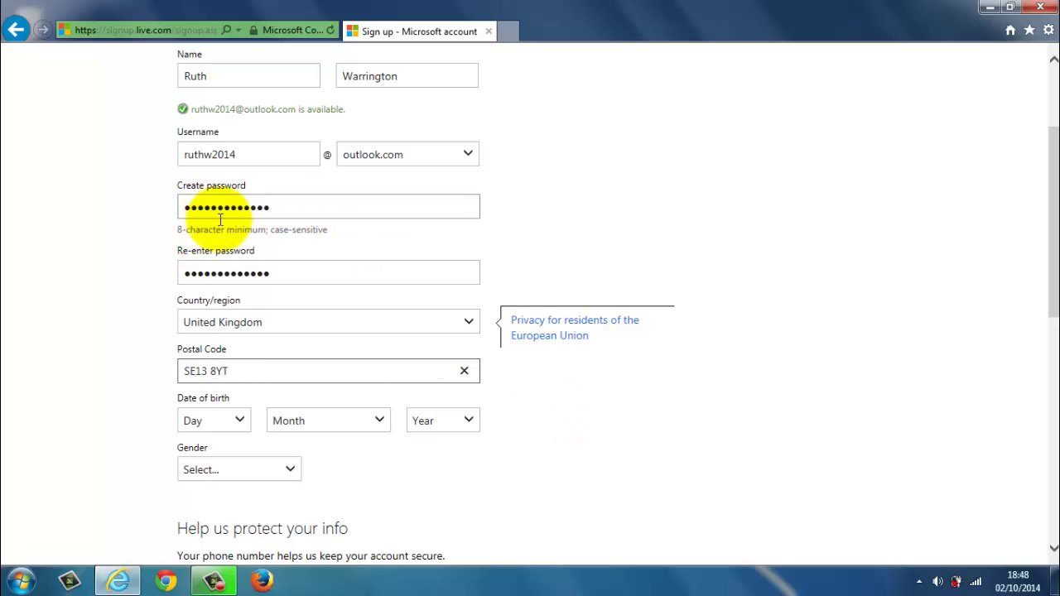
click(242, 423)
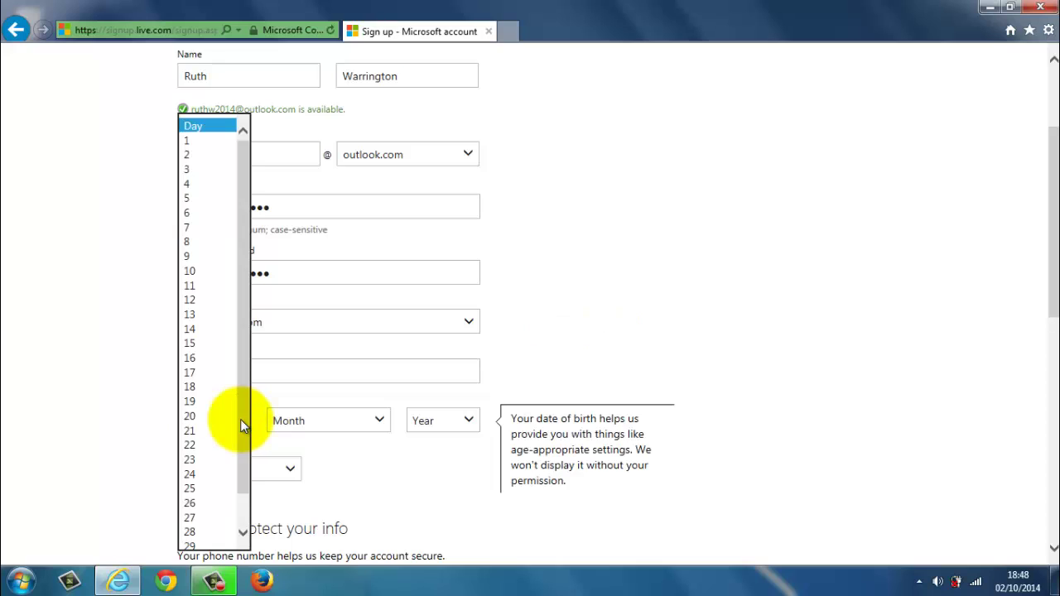
drag(248, 445, 228, 514)
click(205, 452)
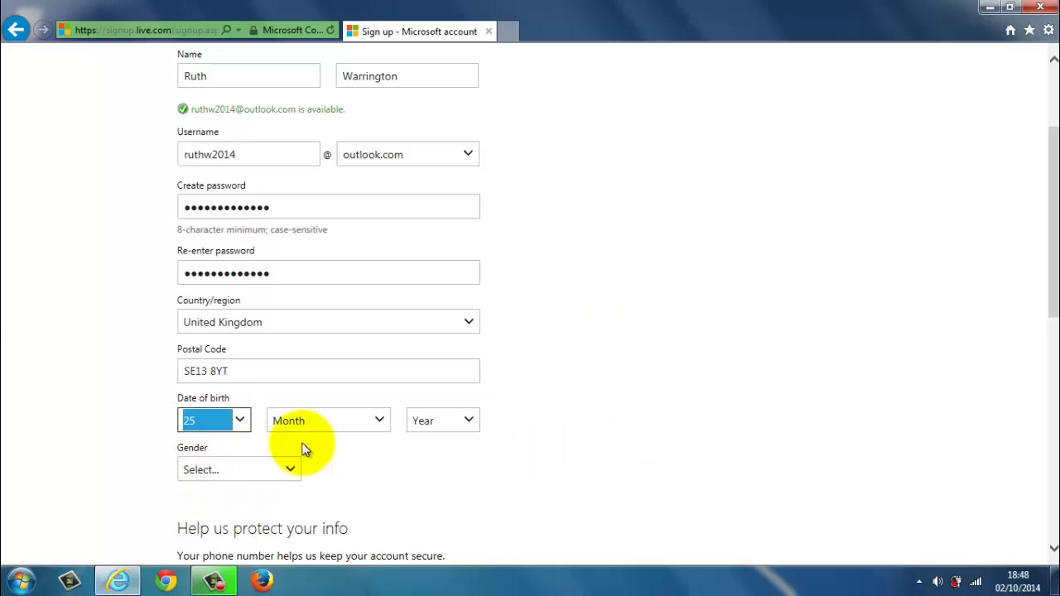
click(380, 420)
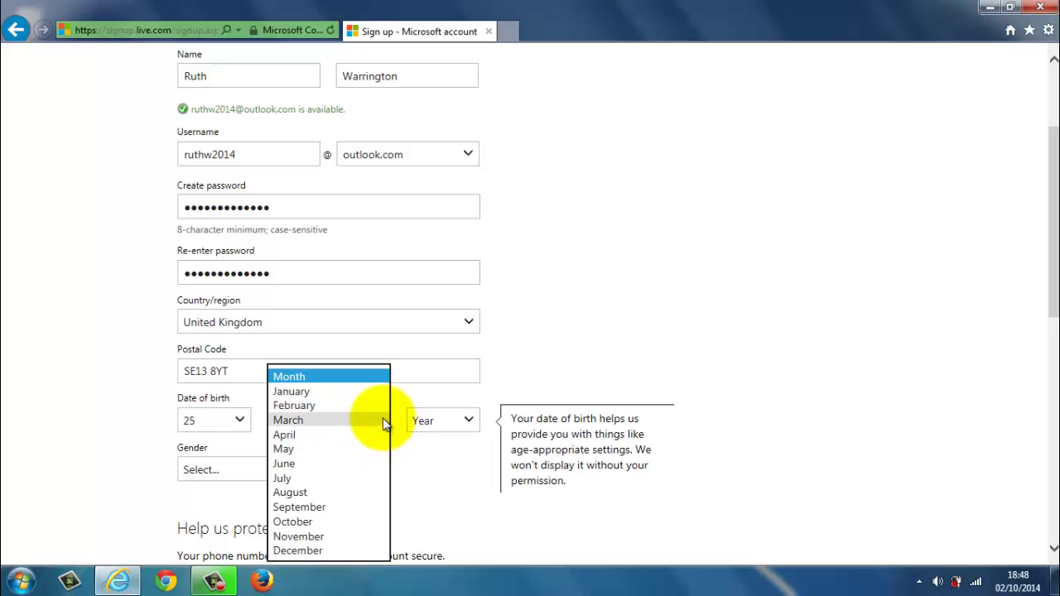
click(335, 493)
click(469, 420)
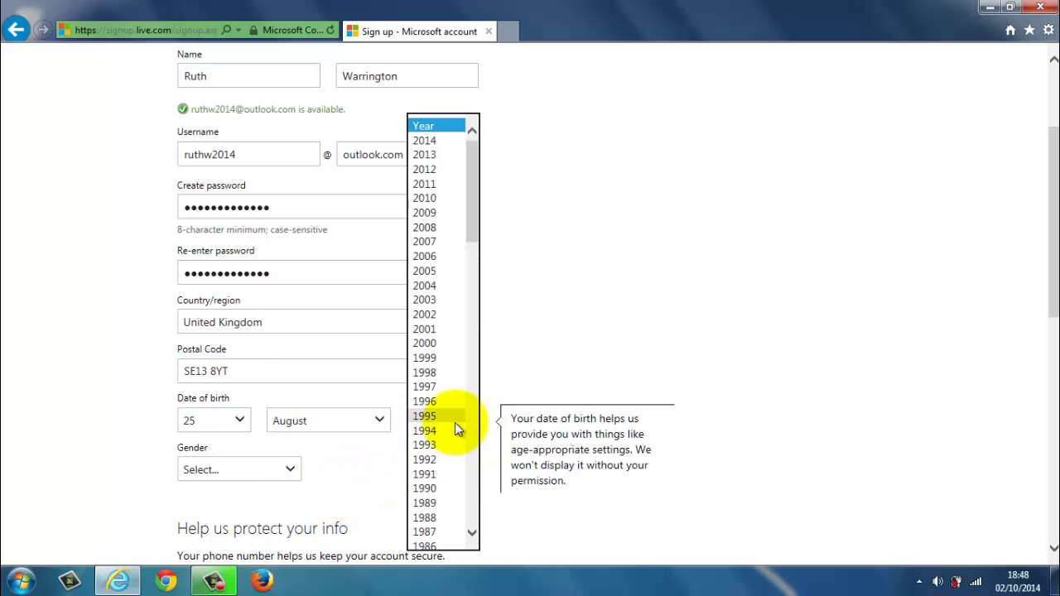
drag(473, 215, 469, 284)
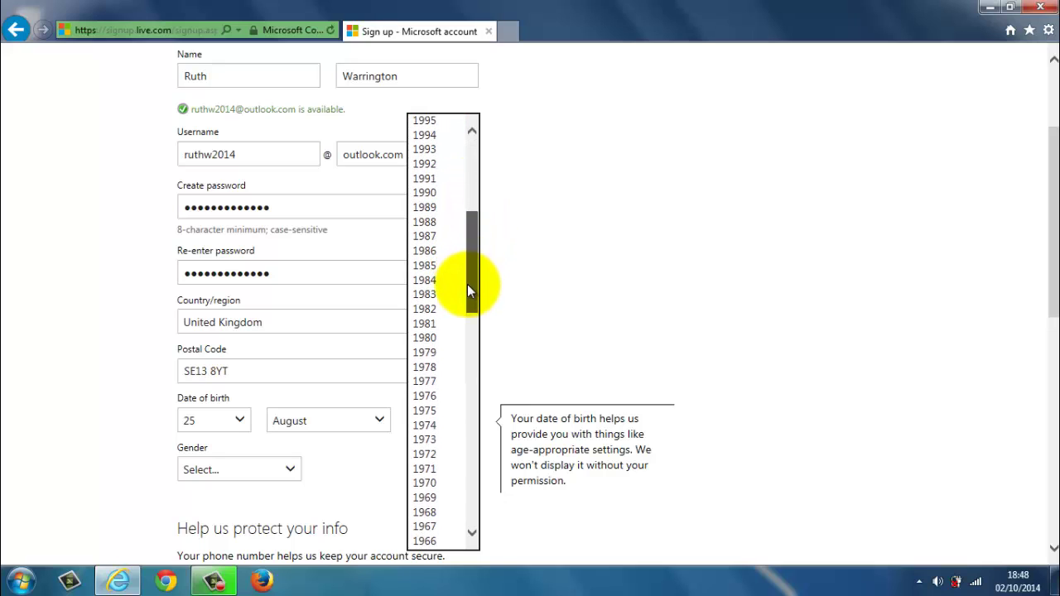
click(430, 455)
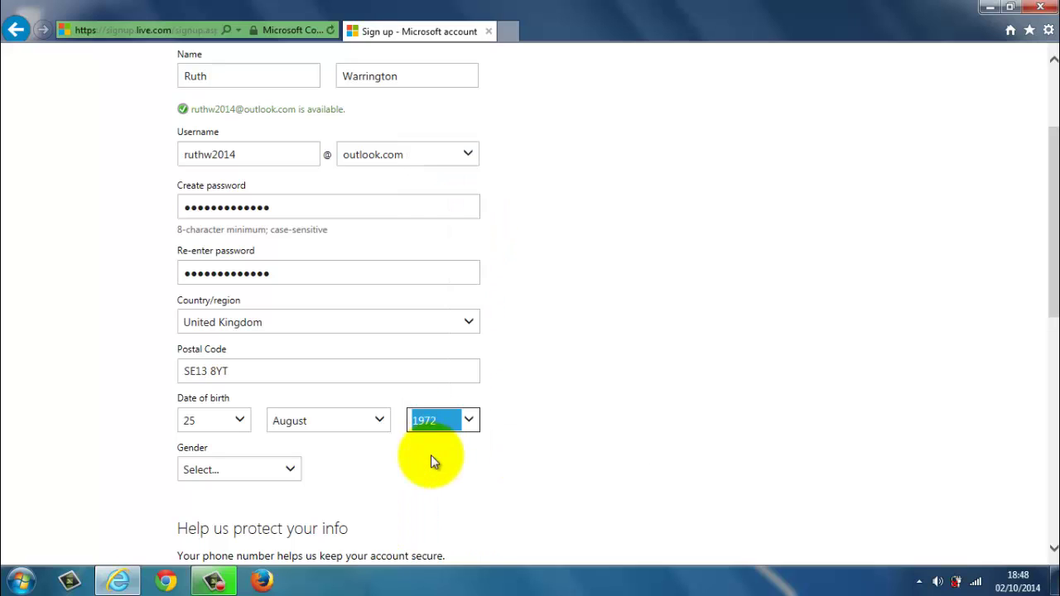
click(292, 469)
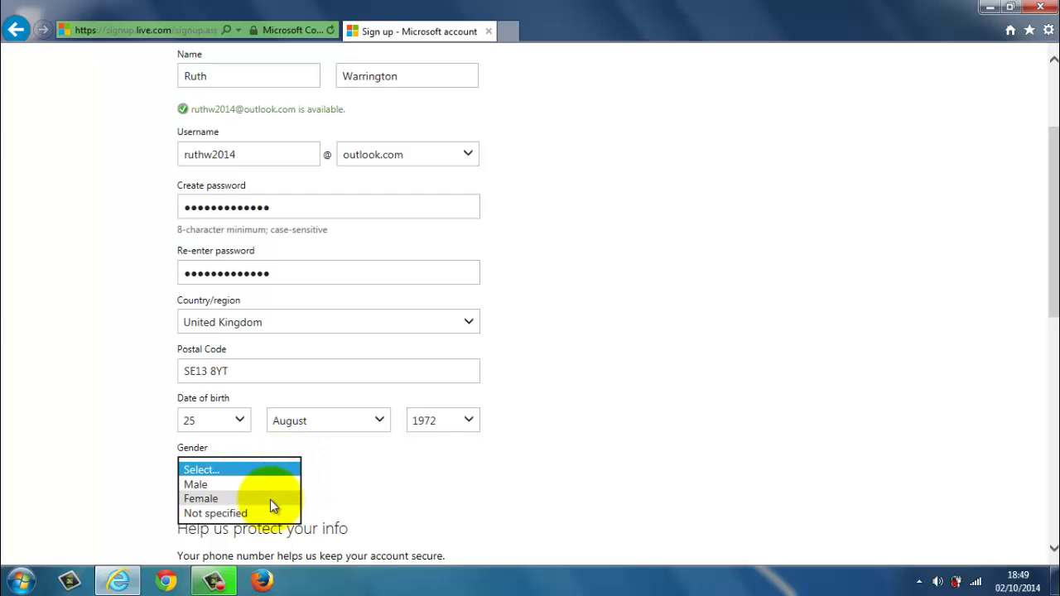
click(270, 500)
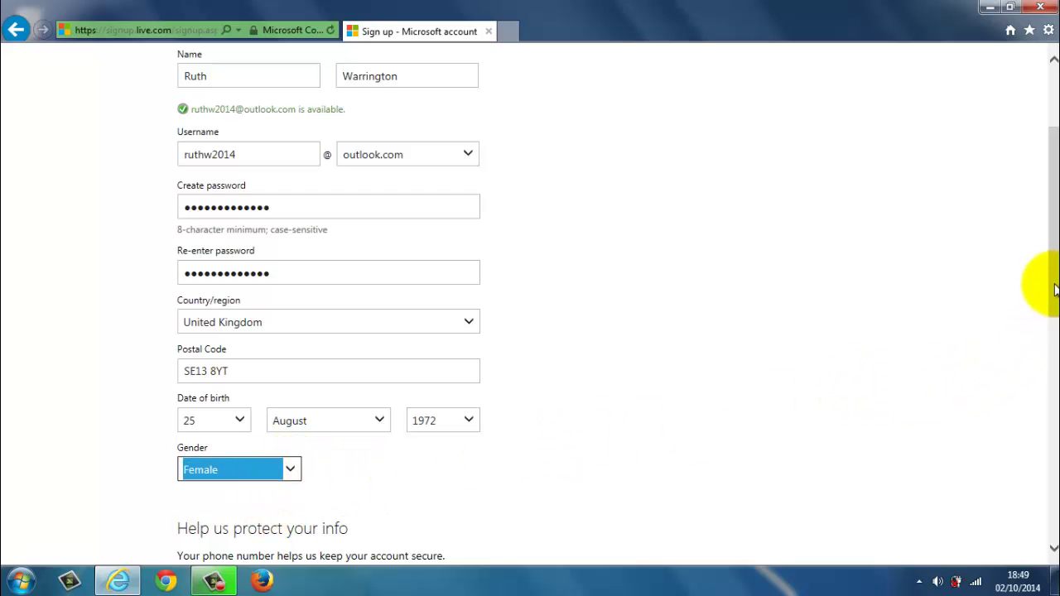
drag(1055, 290, 972, 425)
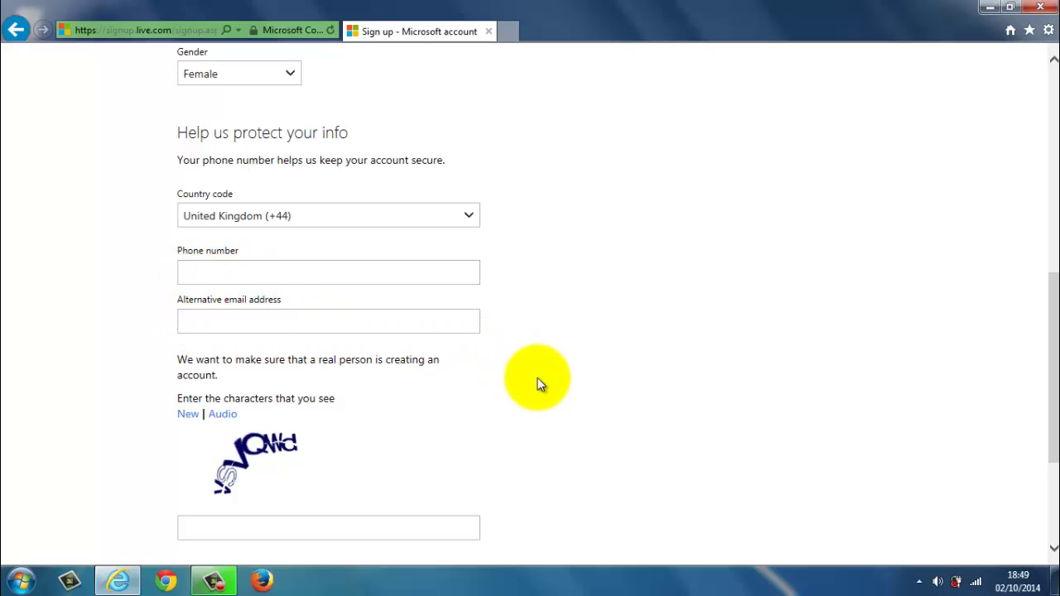
Step: Enter an alternative email address and type the captcha characters shown in the picture
click(201, 323)
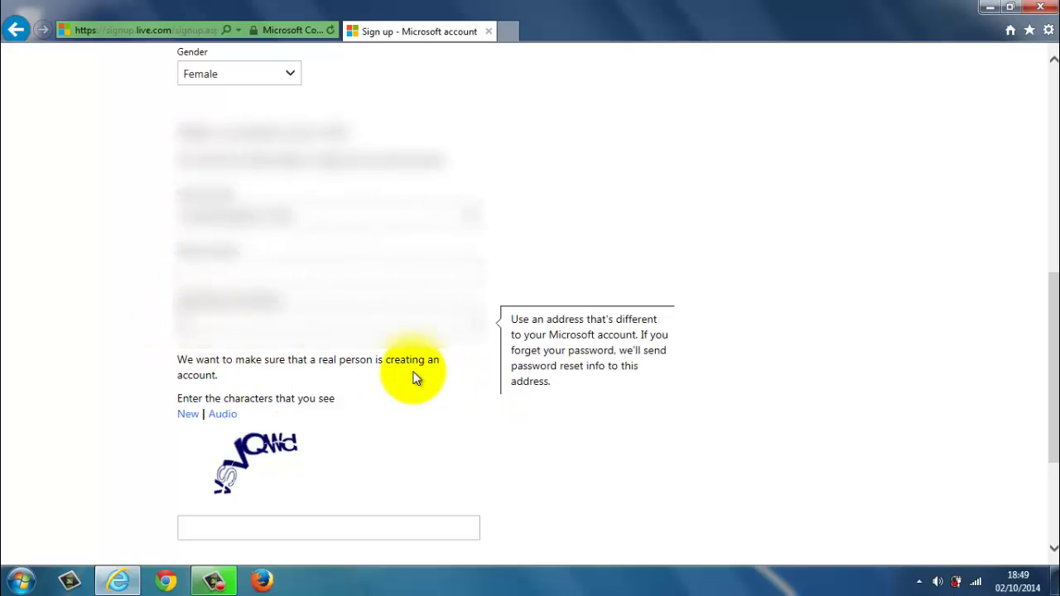
text(abcabcd)
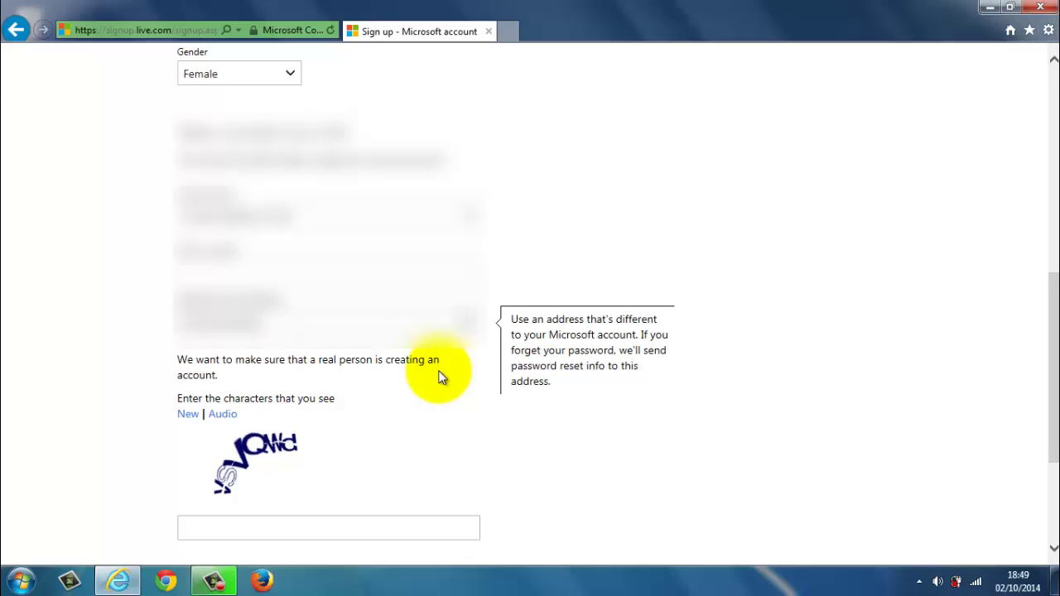
text(aababcabc)
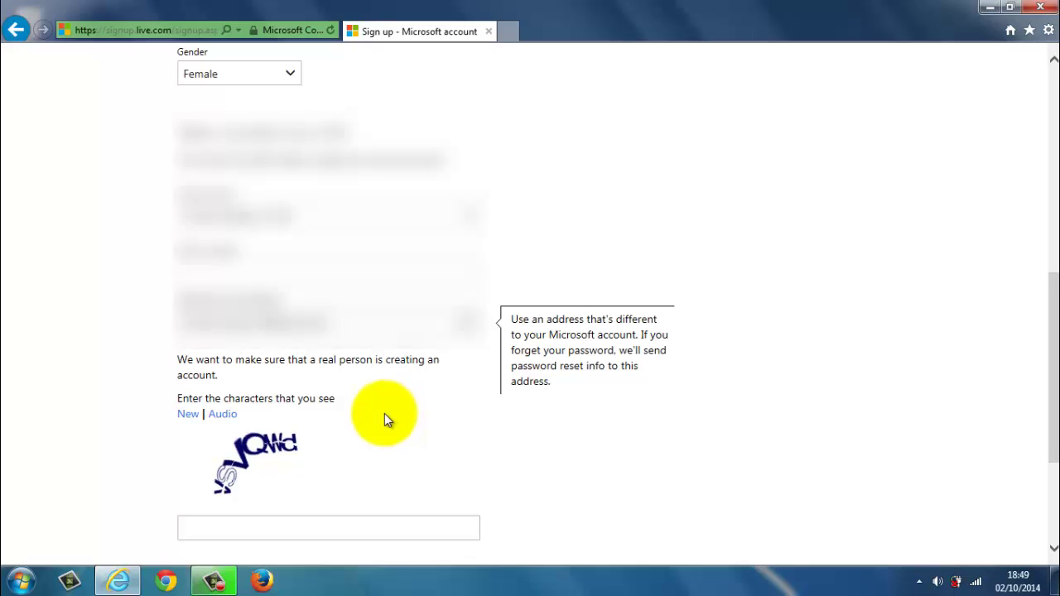
scroll(383, 420, down, 2)
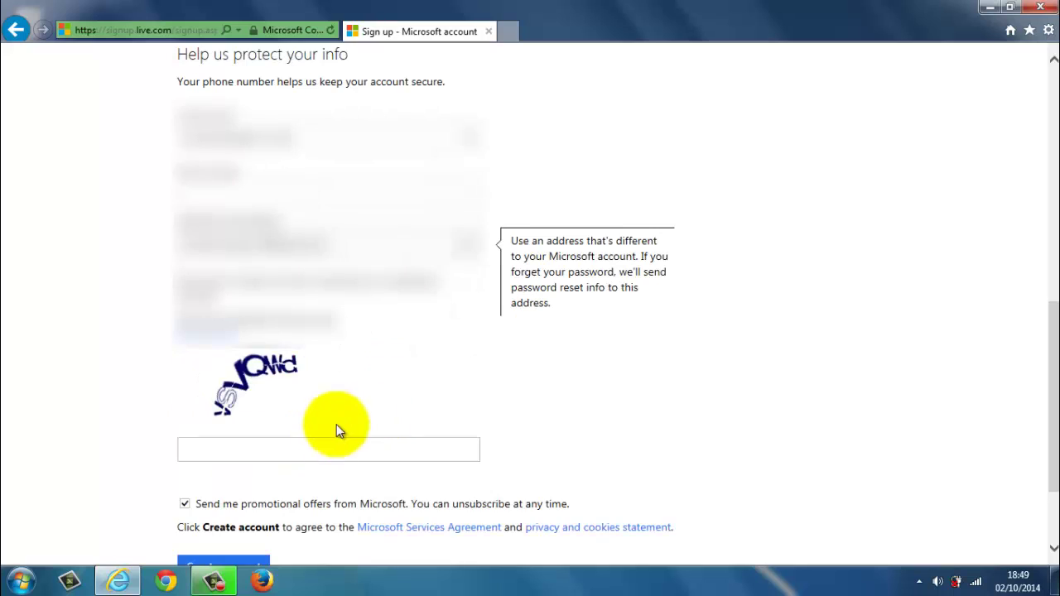
click(220, 450)
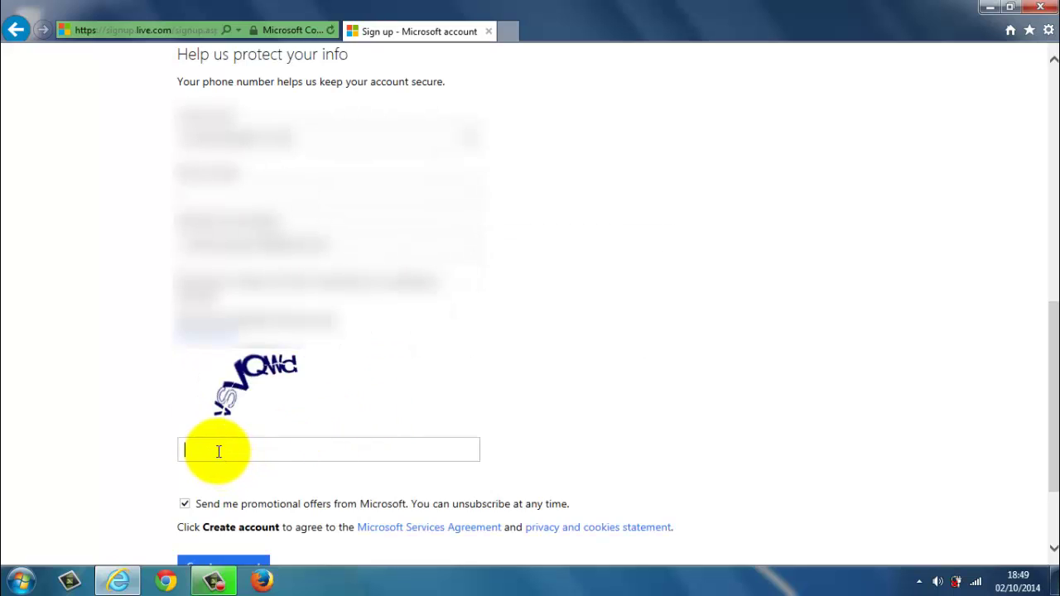
text(vsvqWd)
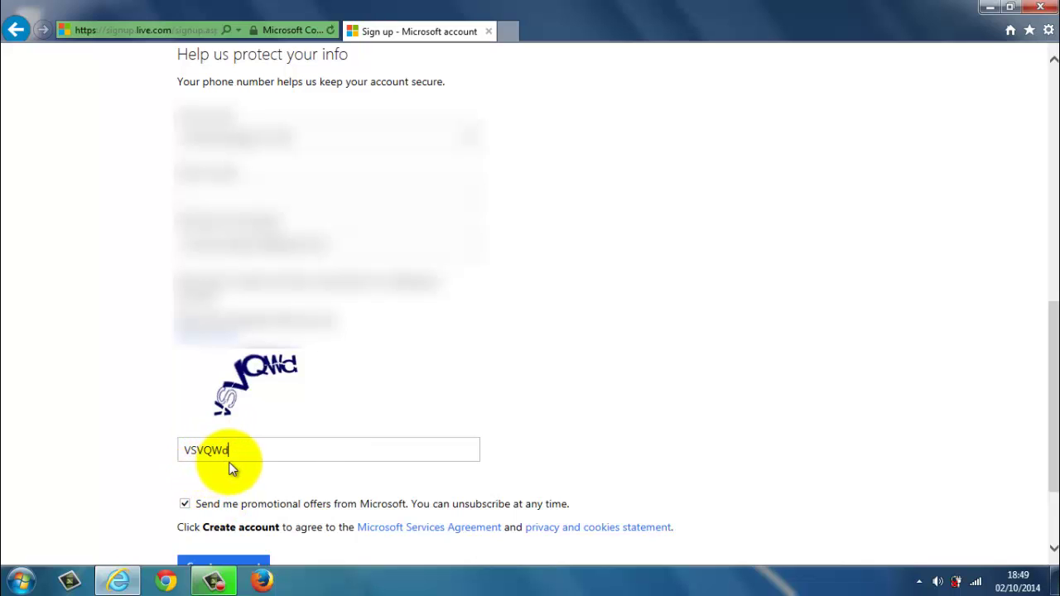
drag(1052, 343, 1052, 406)
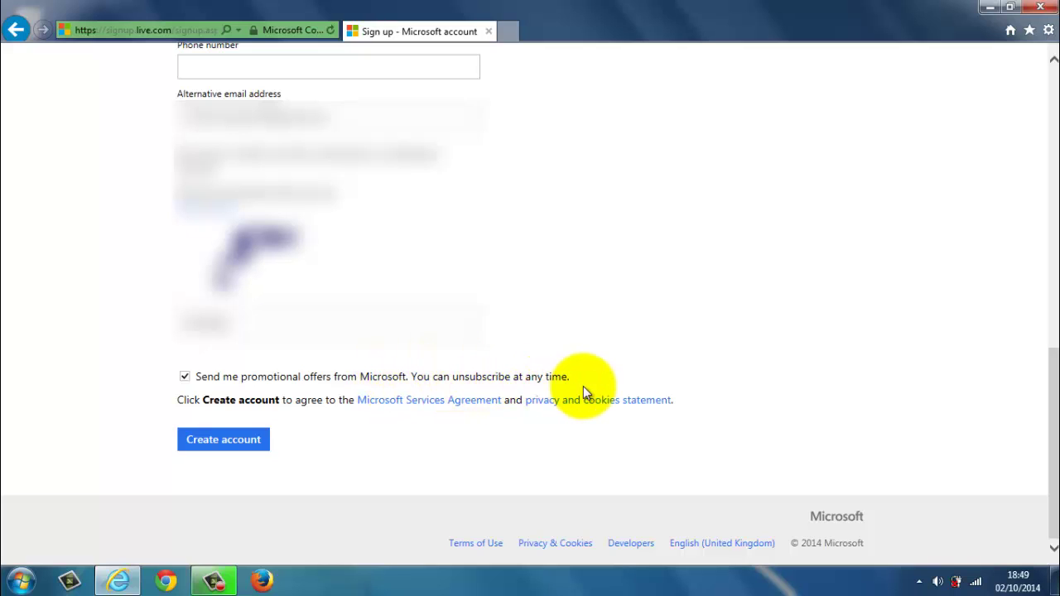
Step: Untick 'Send me promotional offers from Microsoft' and submit with Create account
click(185, 377)
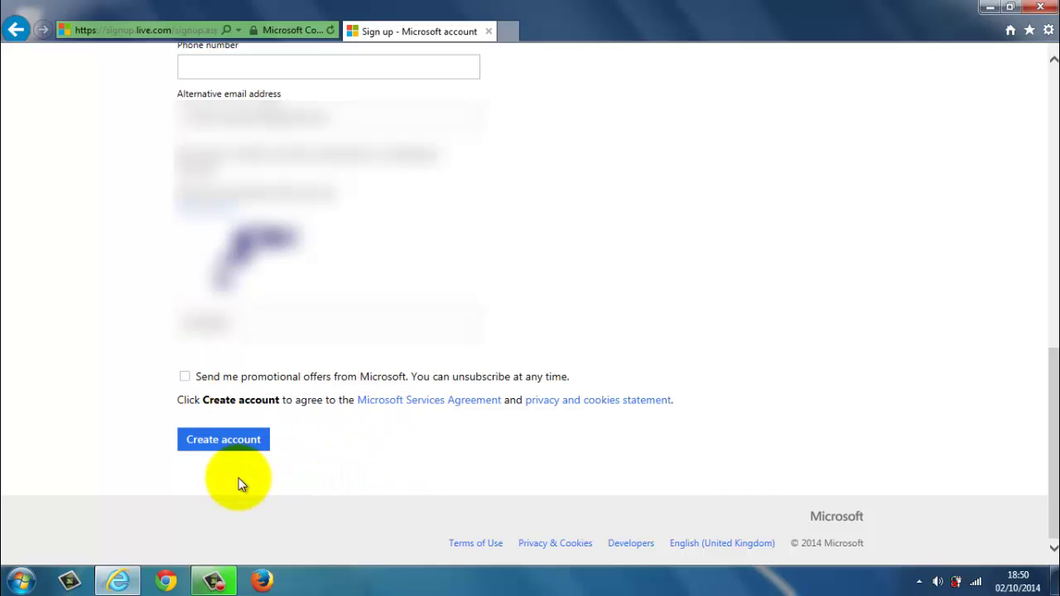
click(228, 439)
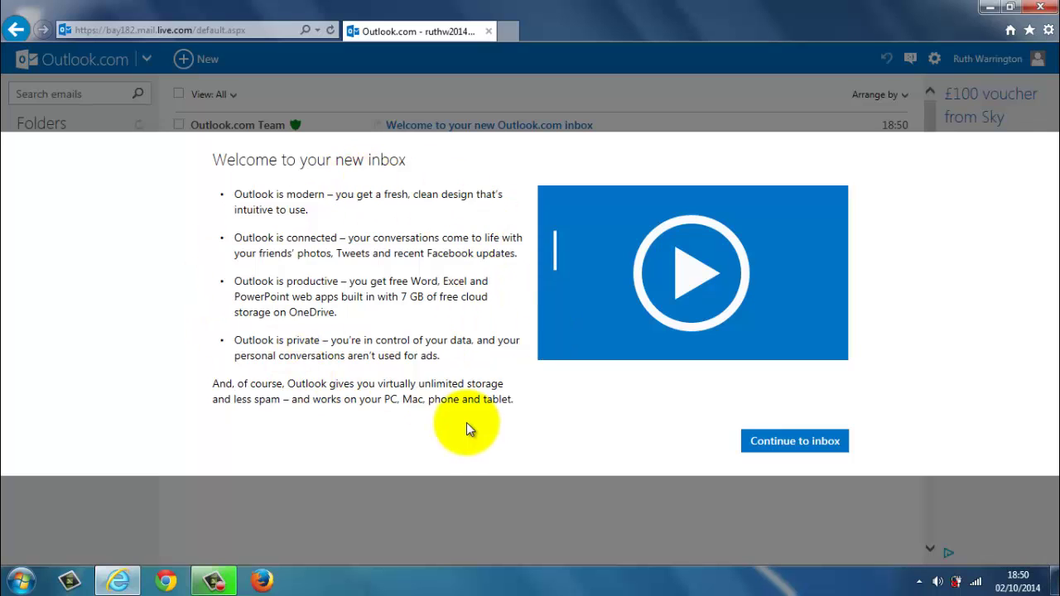
Step: Dismiss the welcome overlay with Continue to inbox
click(764, 446)
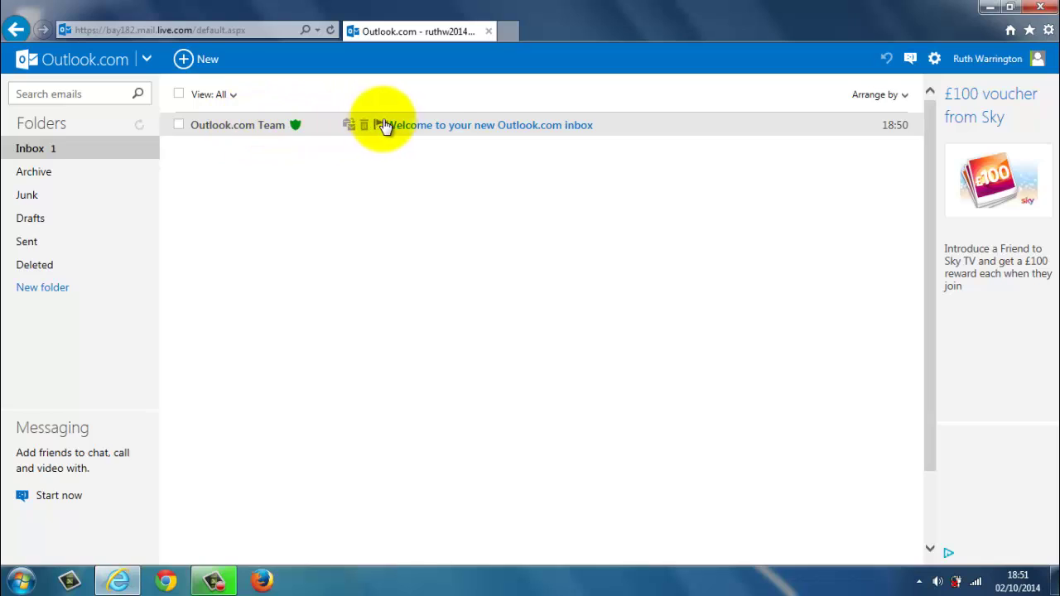
Step: Read the 'Welcome to your new Outlook.com inbox' message, then return to the Inbox list
click(448, 129)
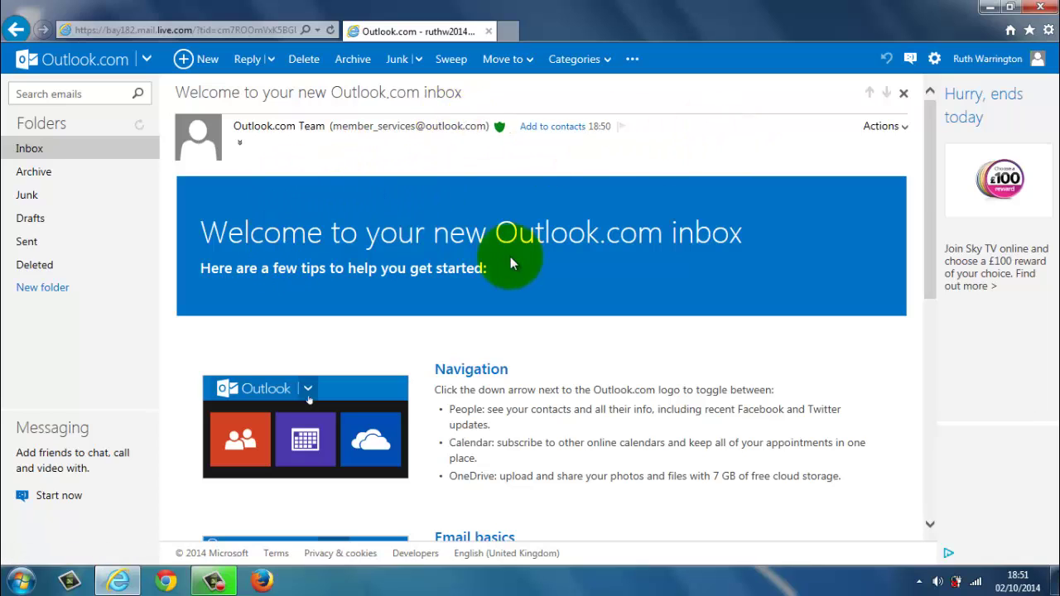
click(831, 300)
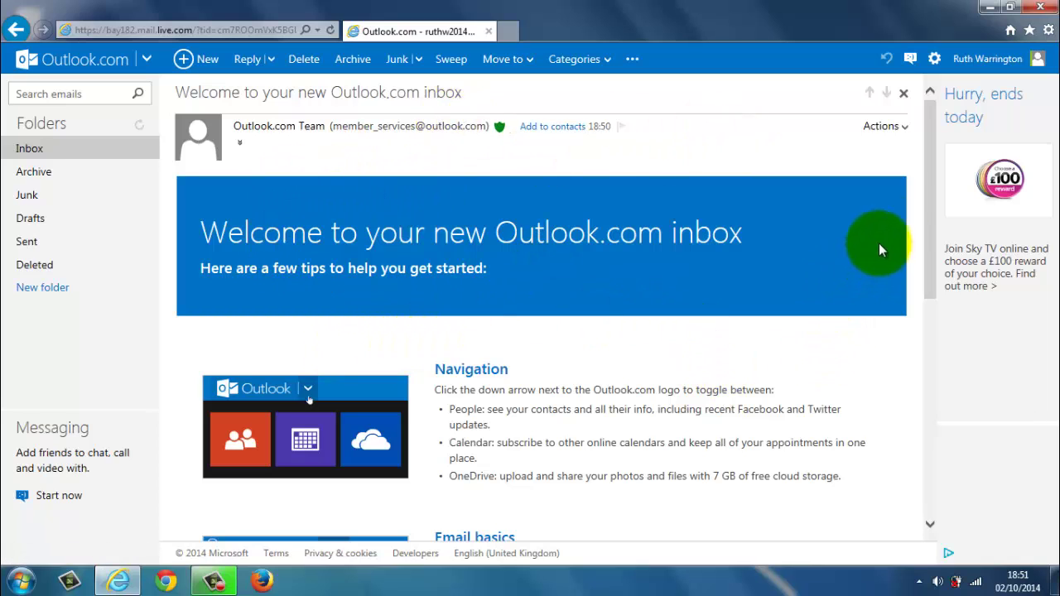
drag(929, 164, 928, 259)
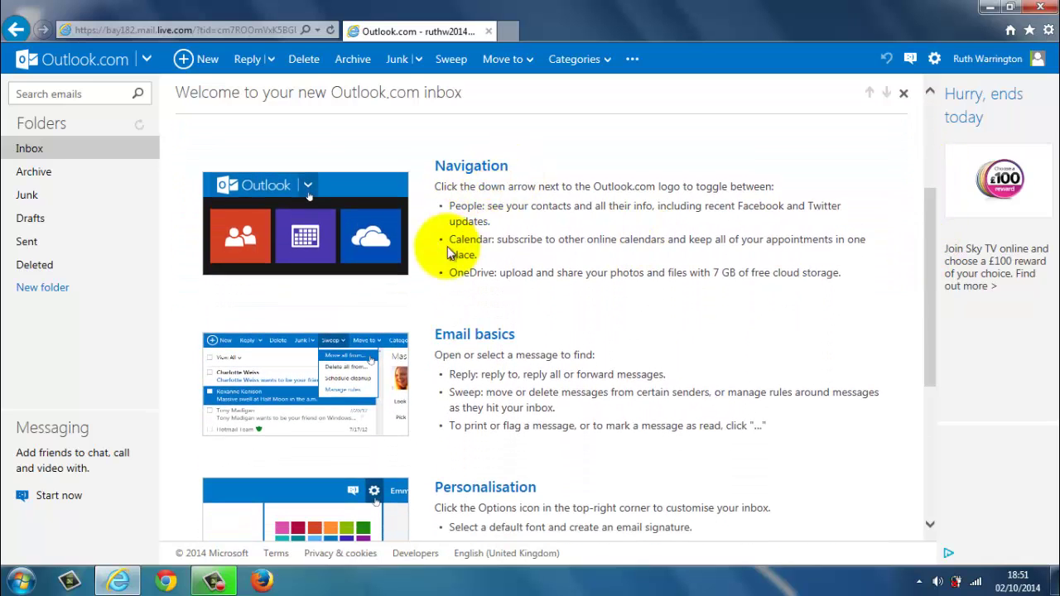
drag(929, 209, 925, 123)
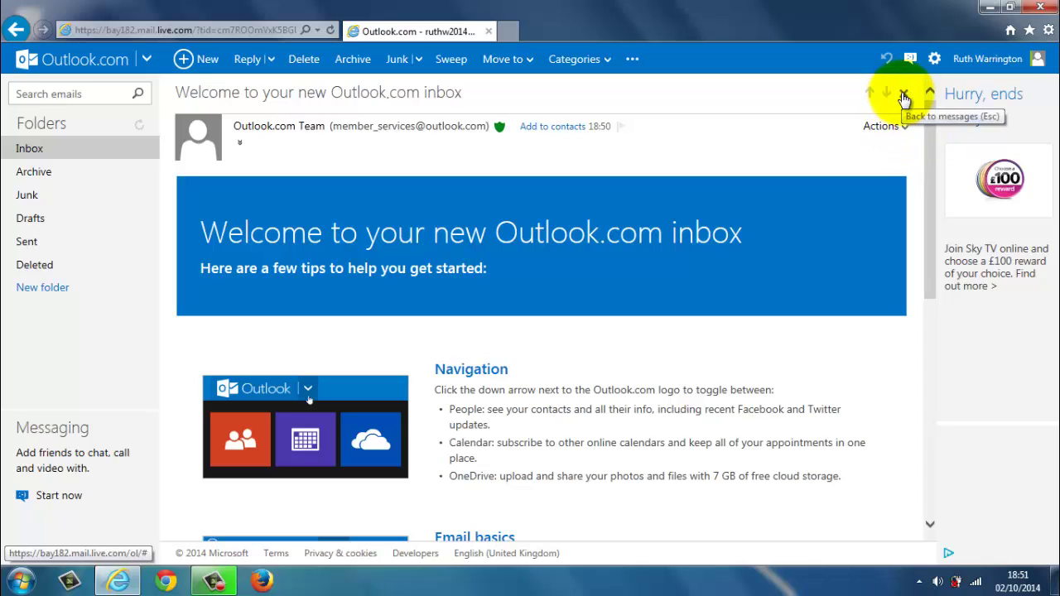
click(30, 149)
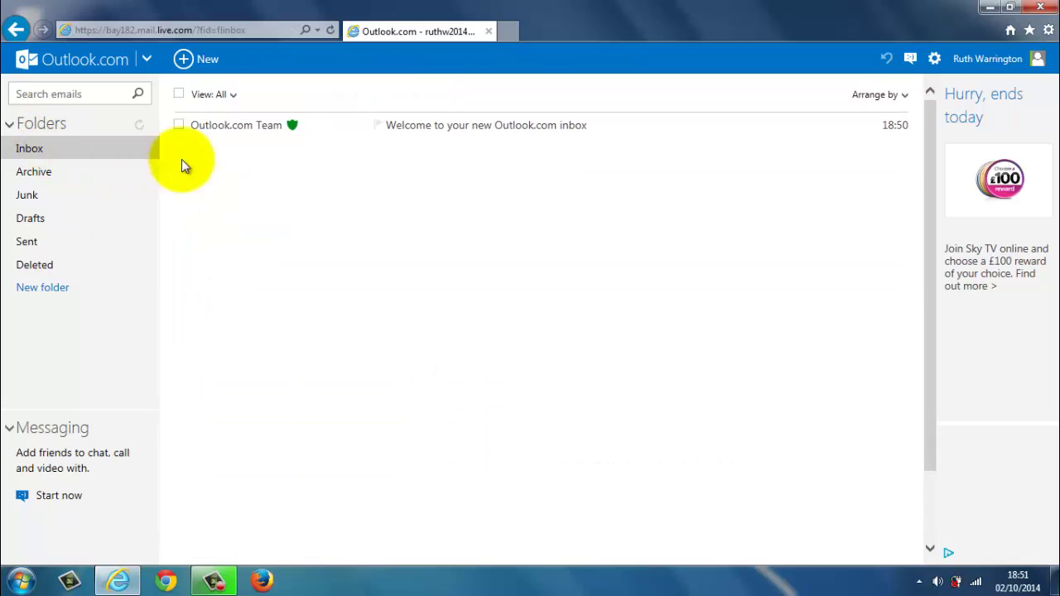